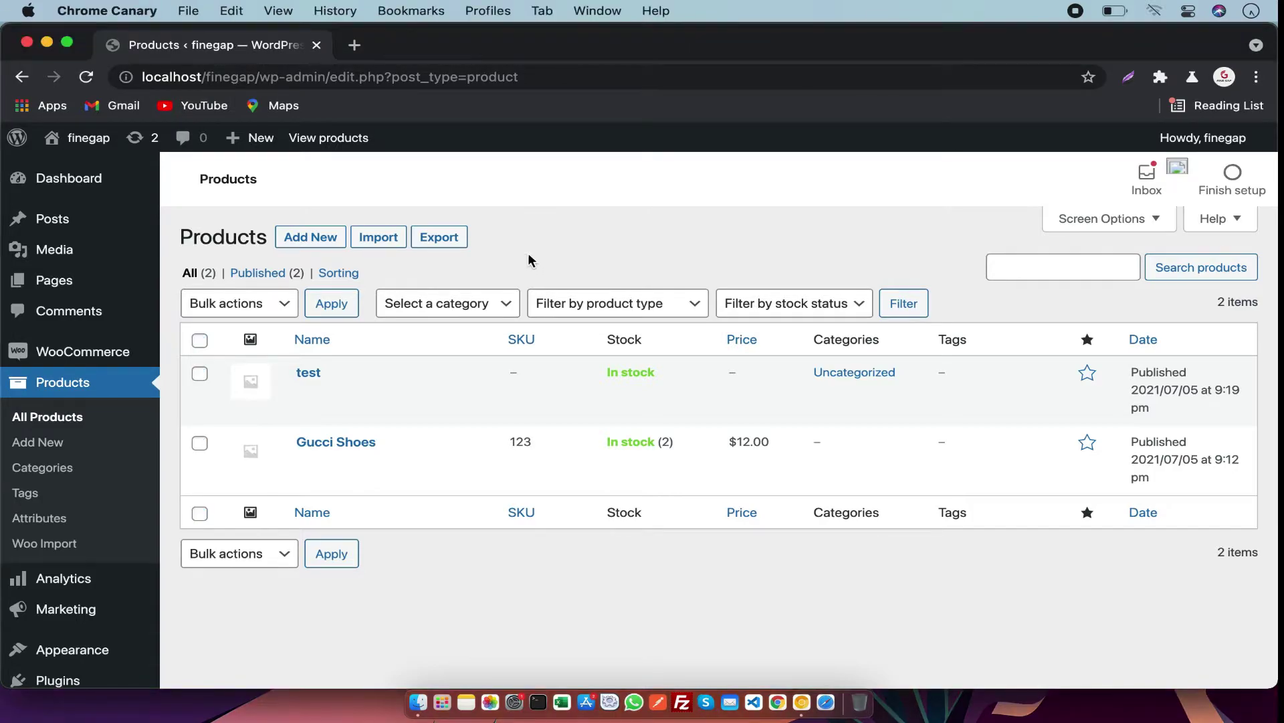
- Select all listed products and choose Move to Trash as the bulk action
click(201, 341)
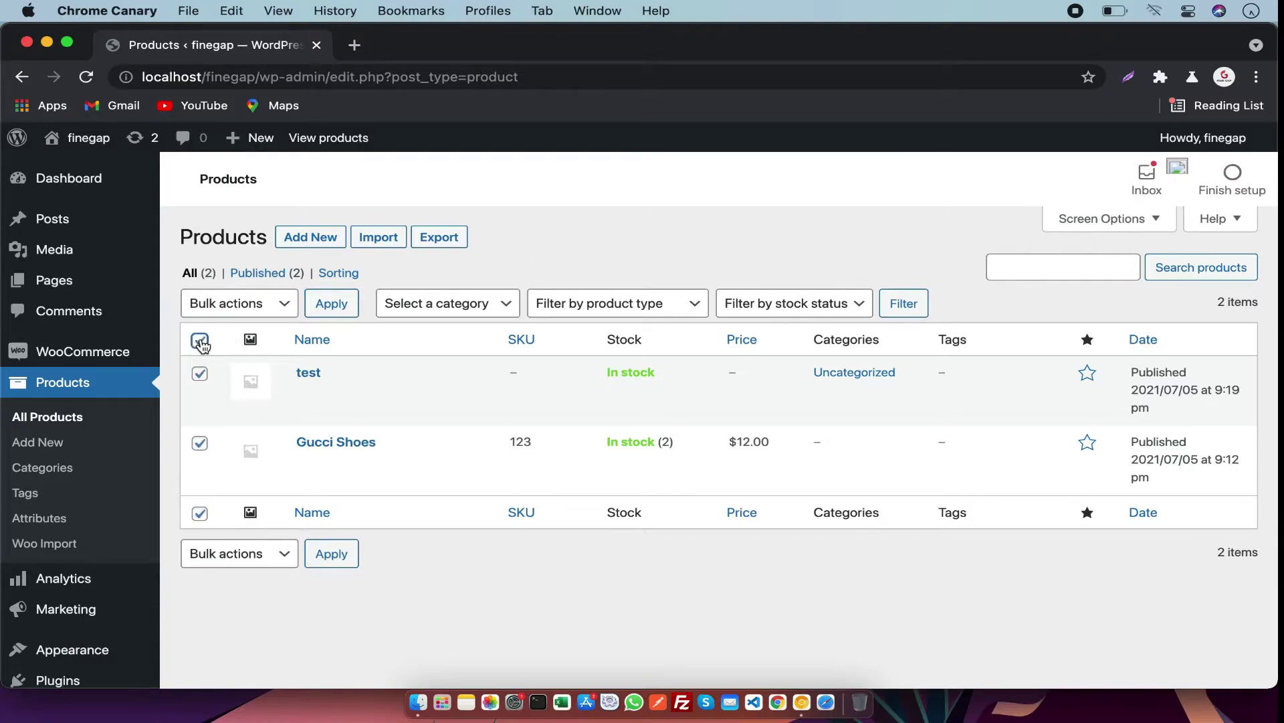
click(244, 308)
click(250, 346)
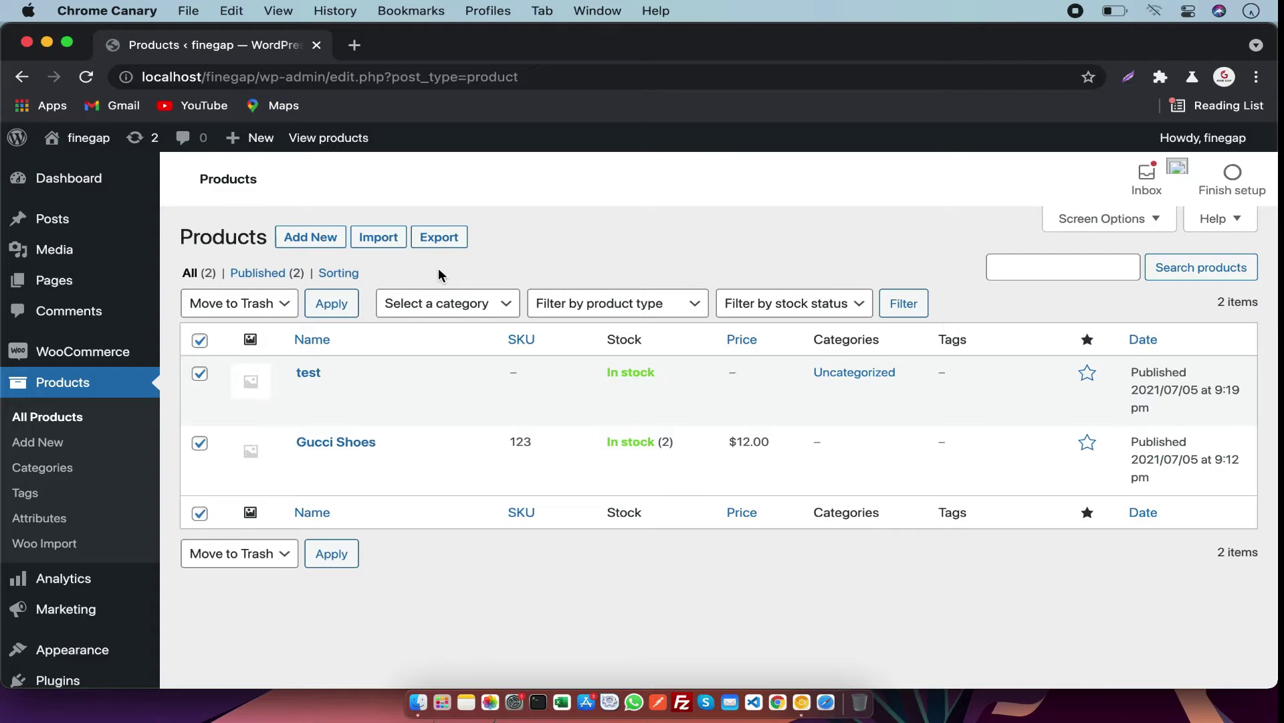
mouse_move(82, 352)
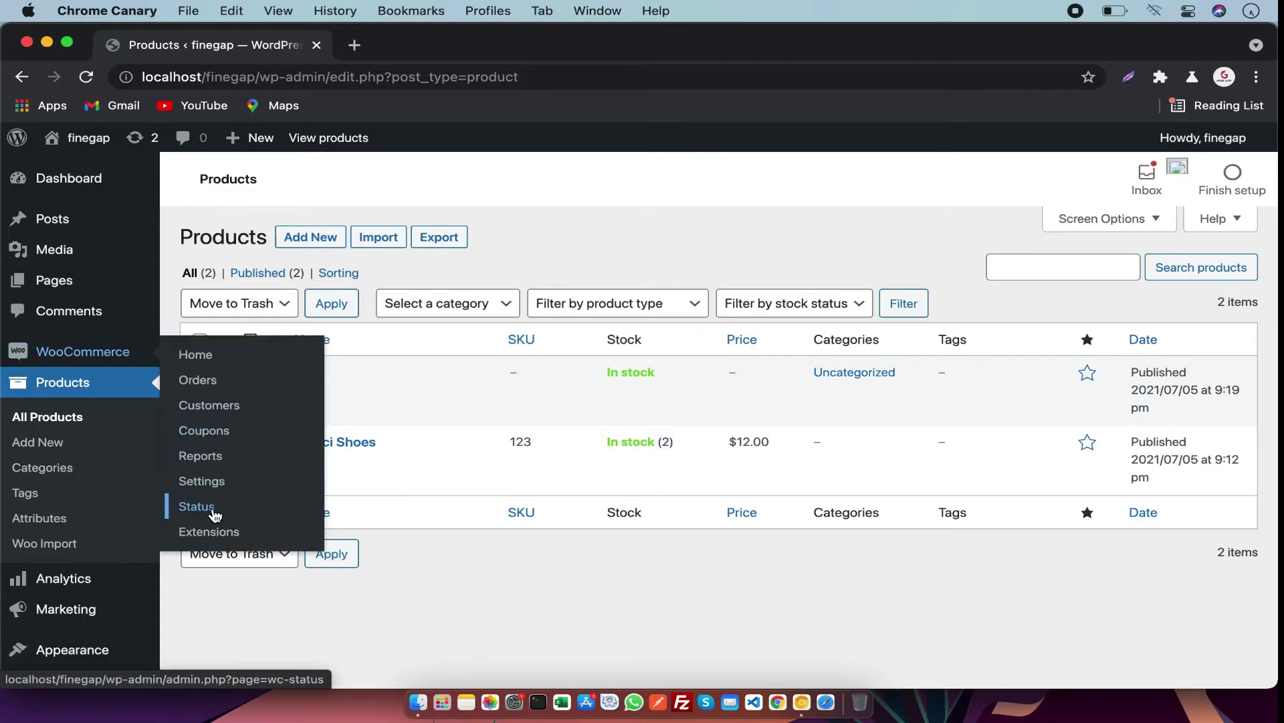
- Run and confirm Delete orphaned variations from the WooCommerce Status Tools tab
click(214, 516)
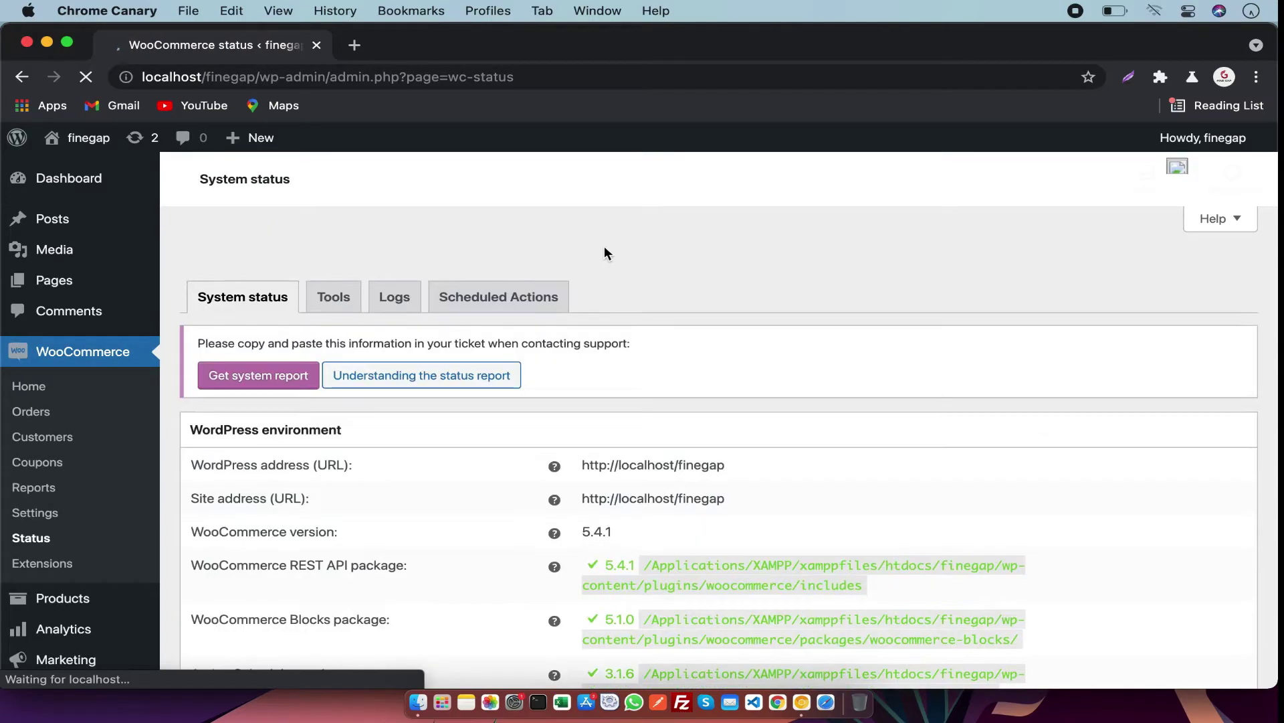
click(351, 262)
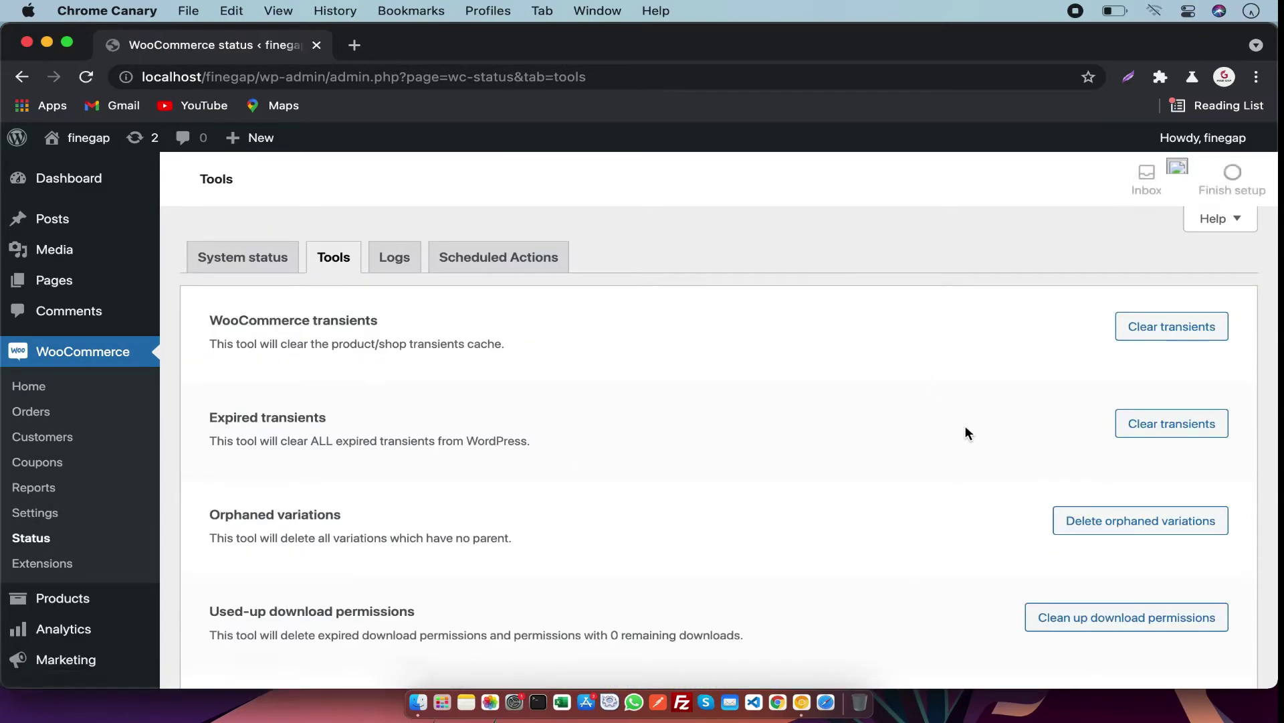
click(1133, 523)
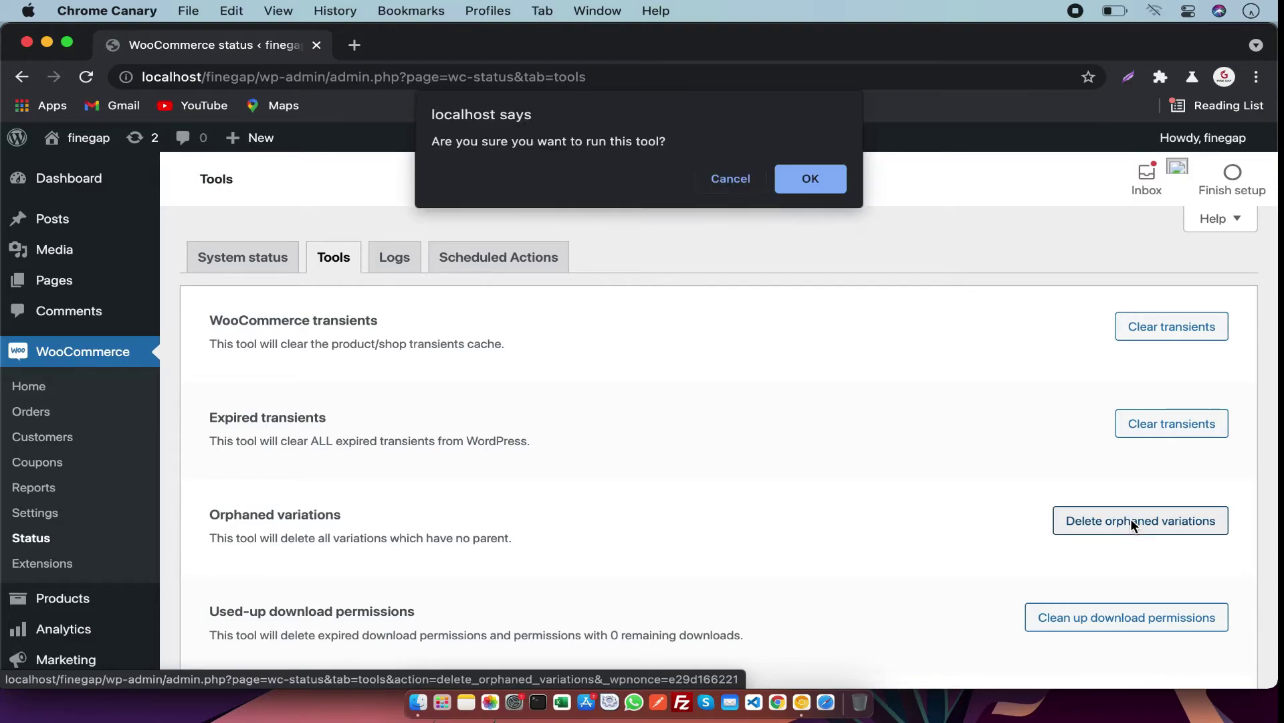
click(823, 184)
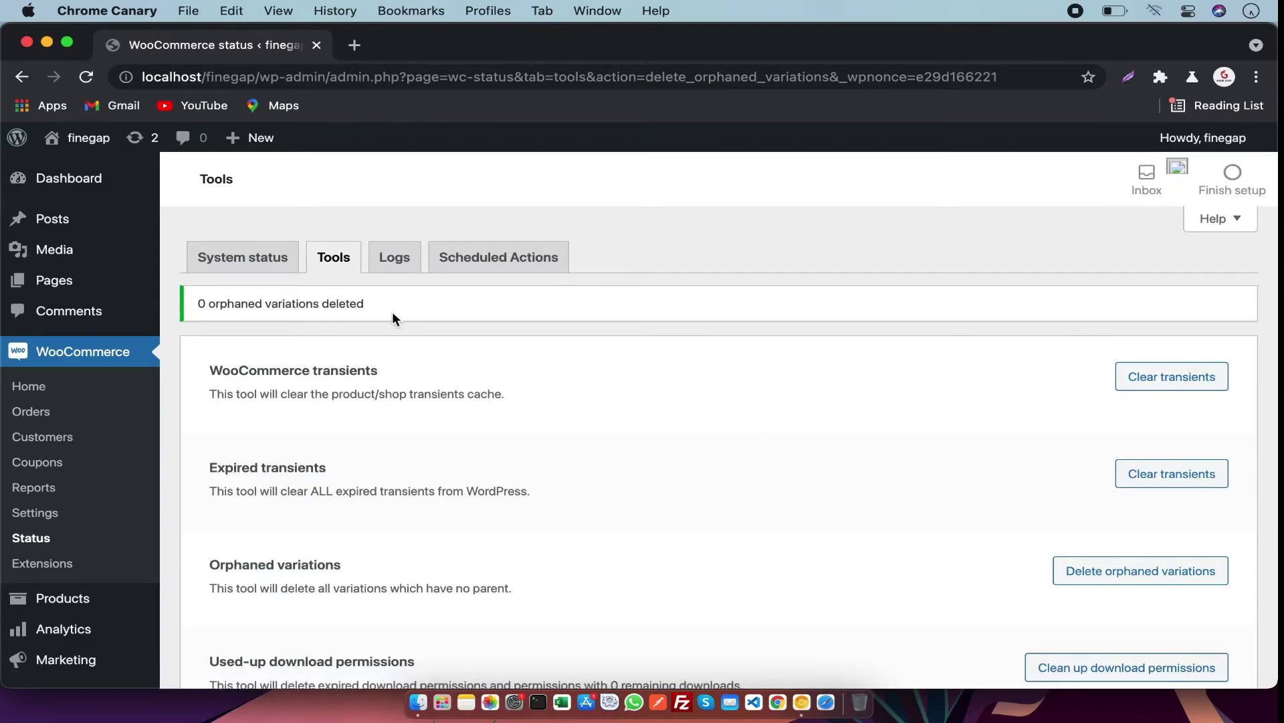
drag(366, 301, 200, 303)
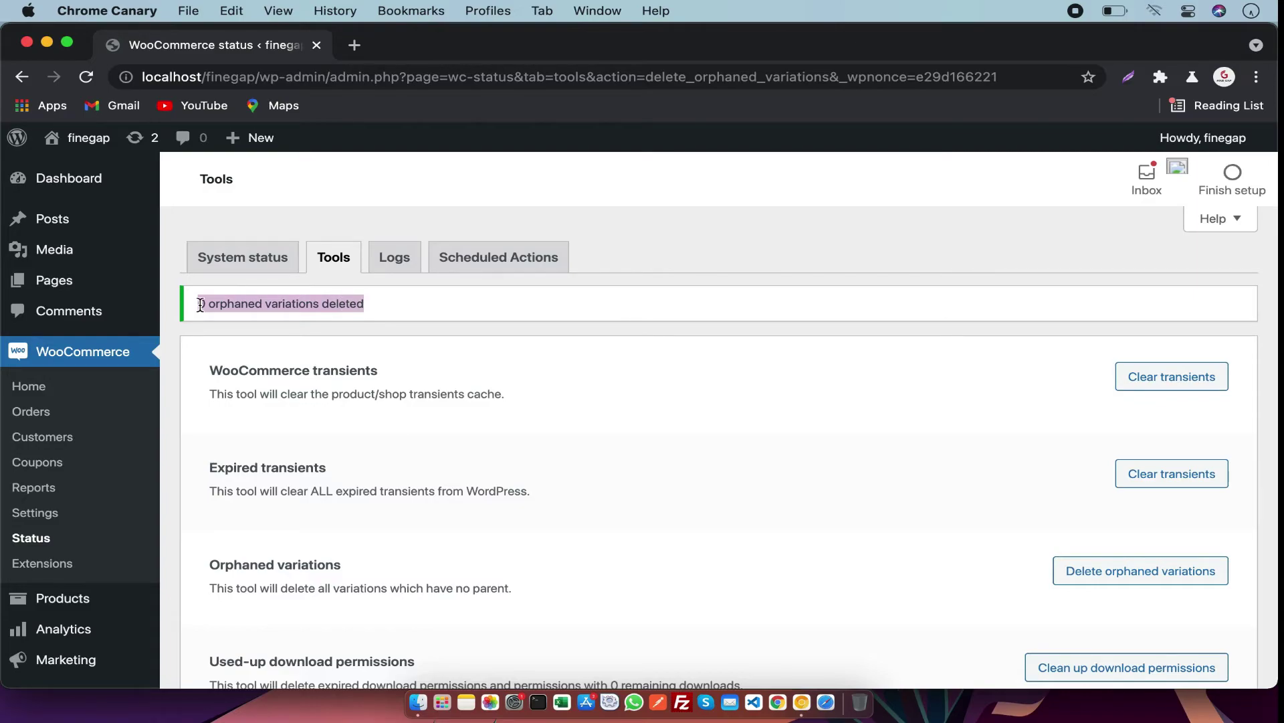
mouse_move(362, 303)
mouse_down()
mouse_move(176, 309)
mouse_move(285, 301)
mouse_up()
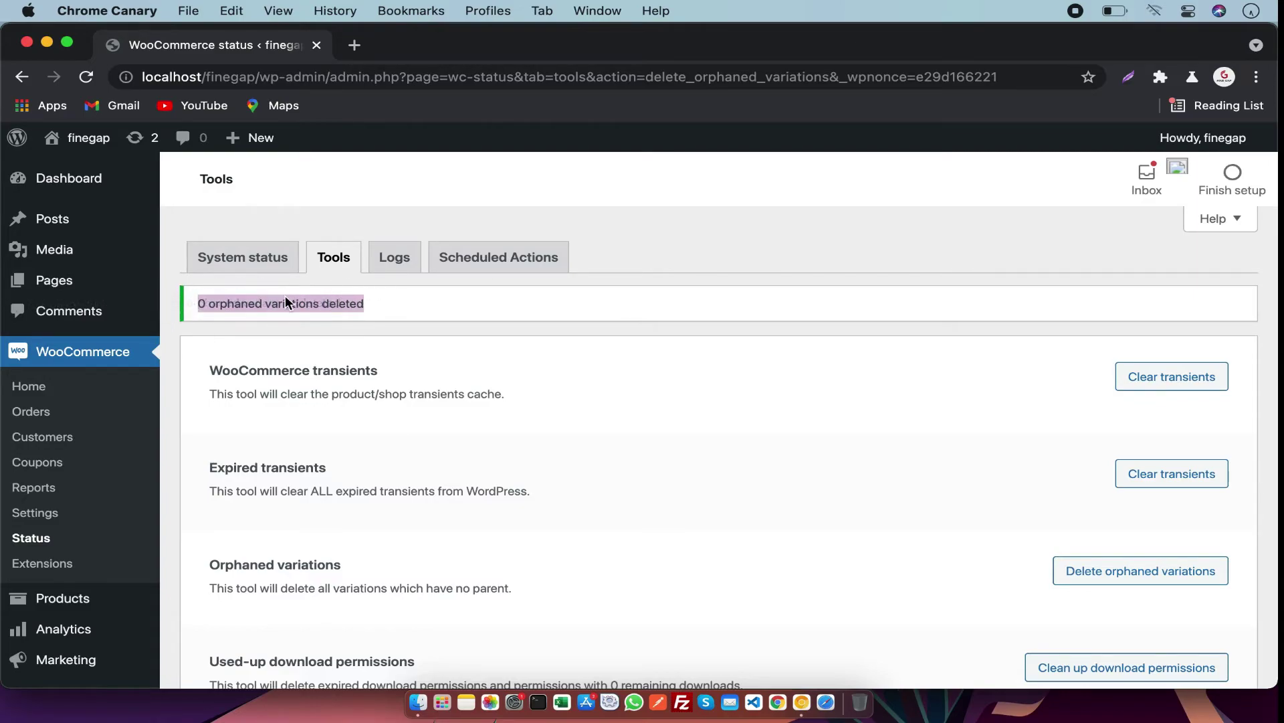
click(363, 303)
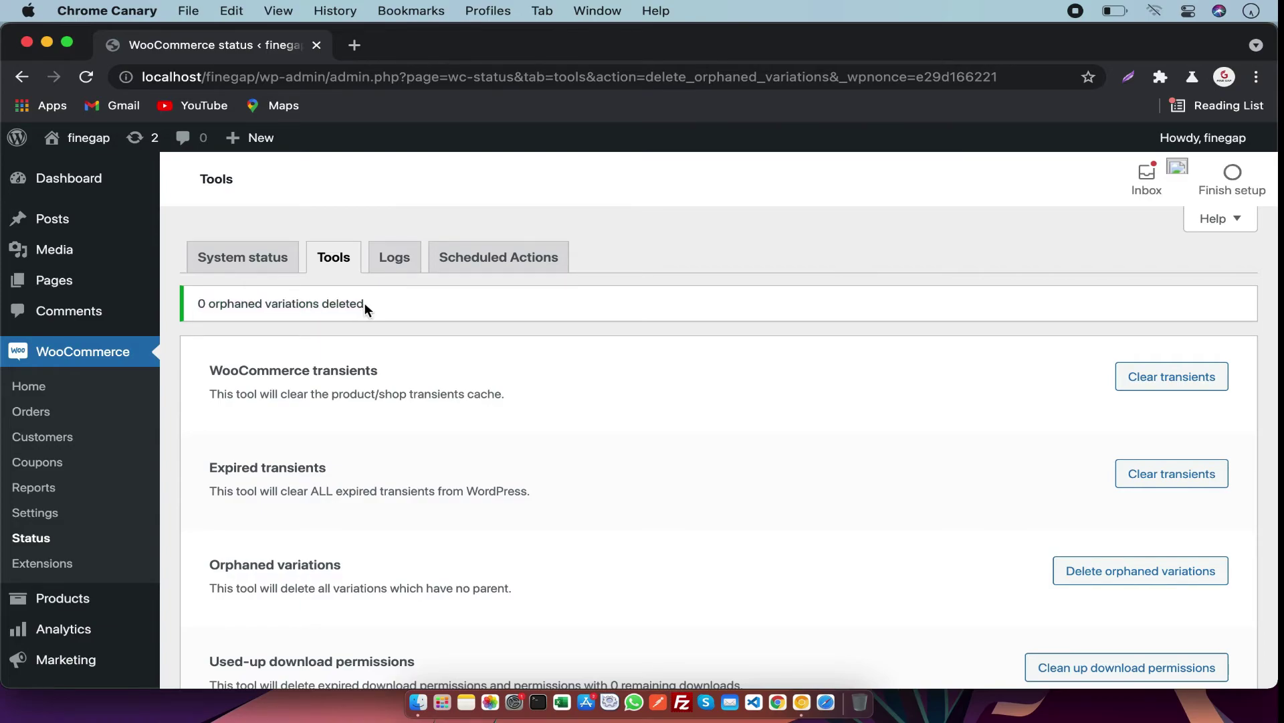
drag(364, 302, 253, 298)
click(364, 301)
drag(365, 300, 188, 303)
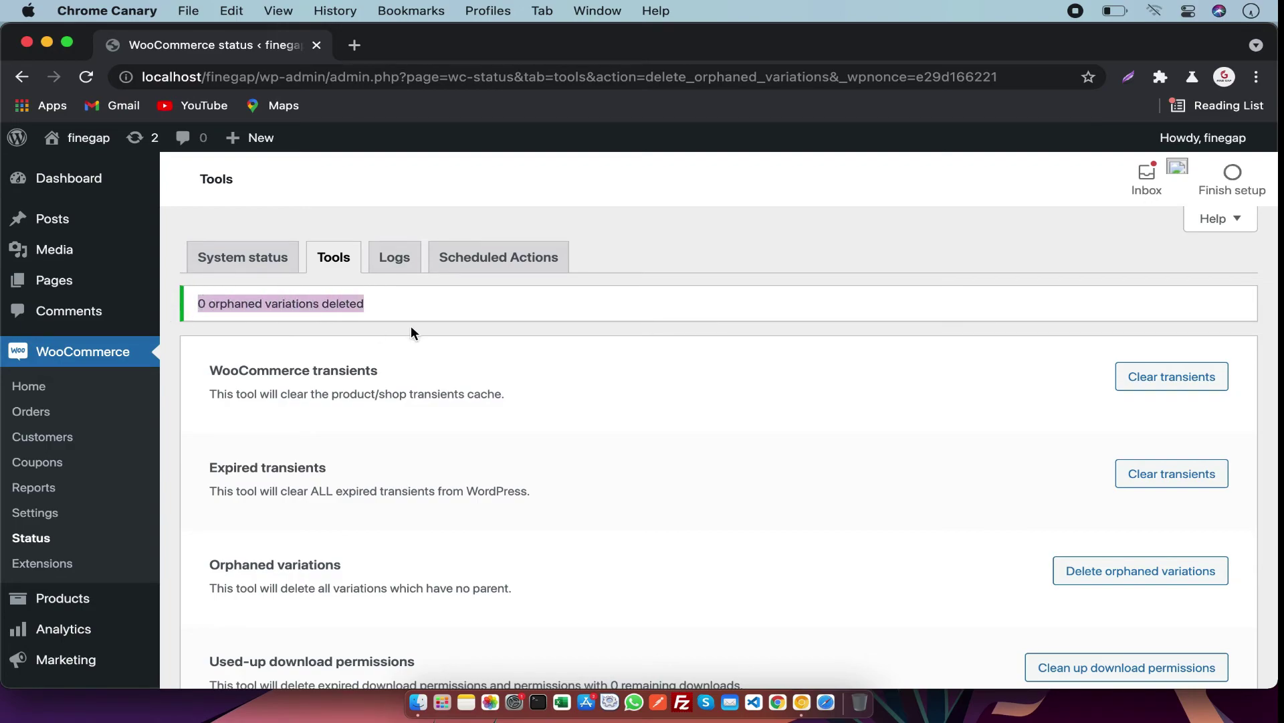